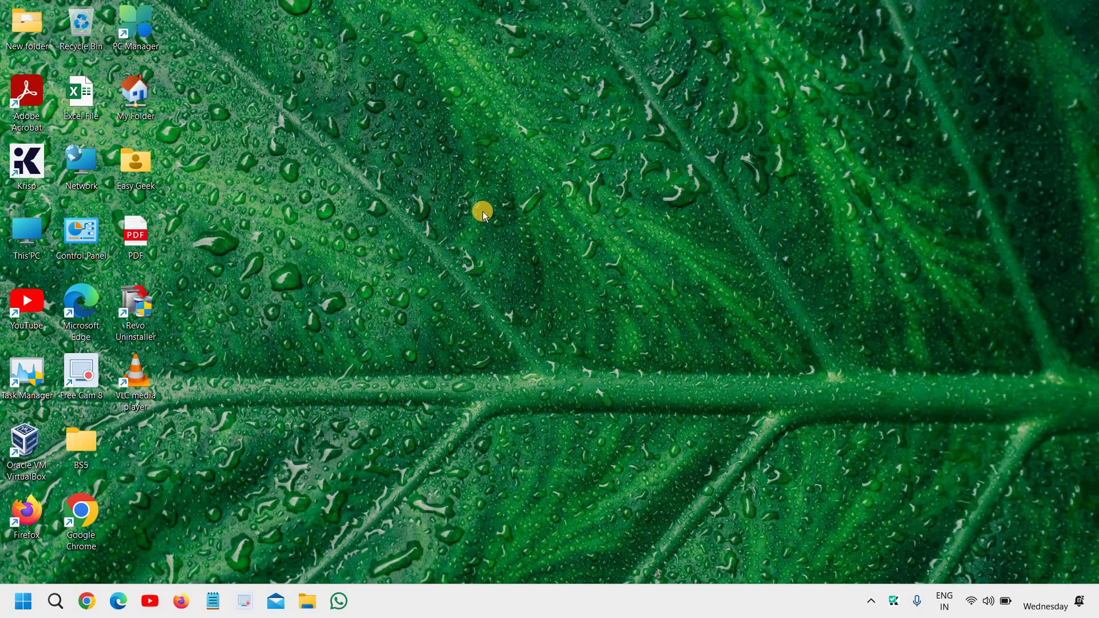
# Launch Settings from the Start right-click menu and go to the Apps page.
pyautogui.rightClick(24, 605)
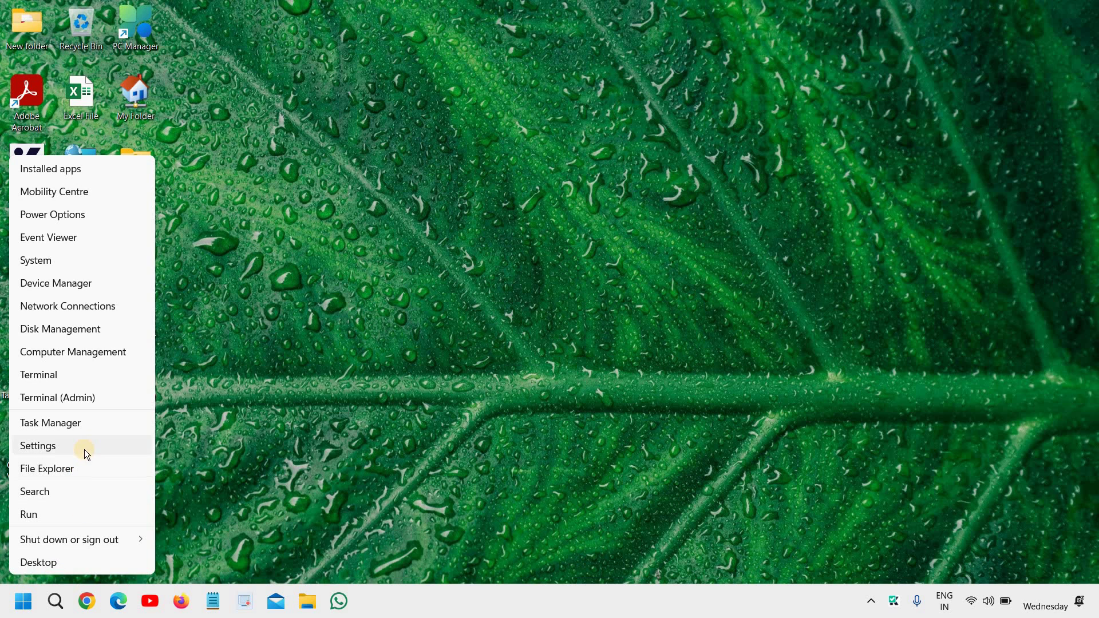
pyautogui.click(85, 449)
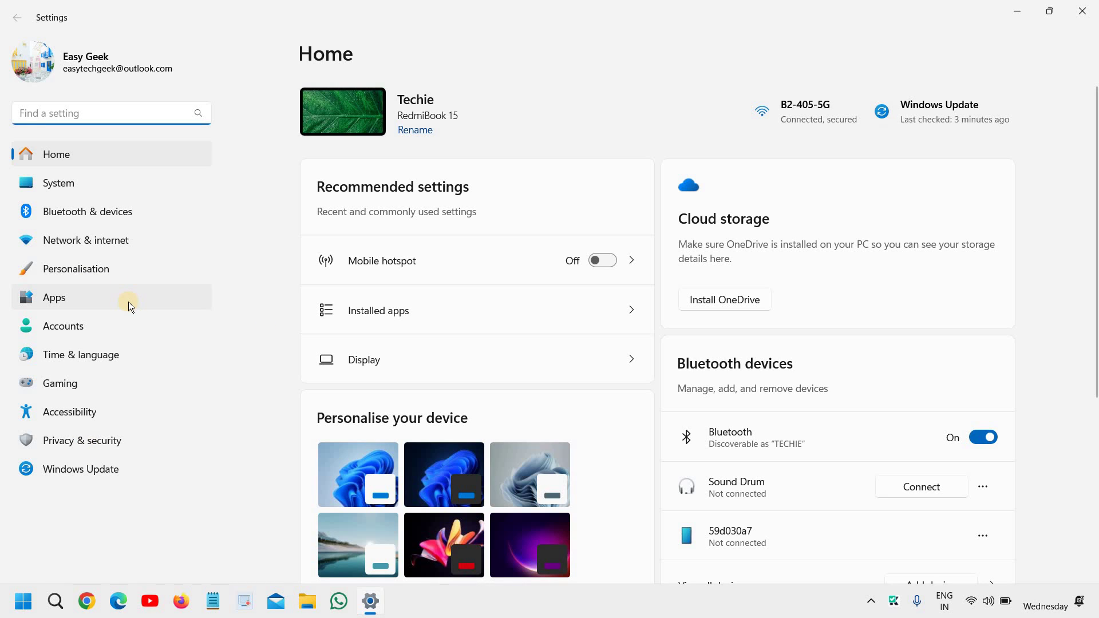
pyautogui.click(70, 301)
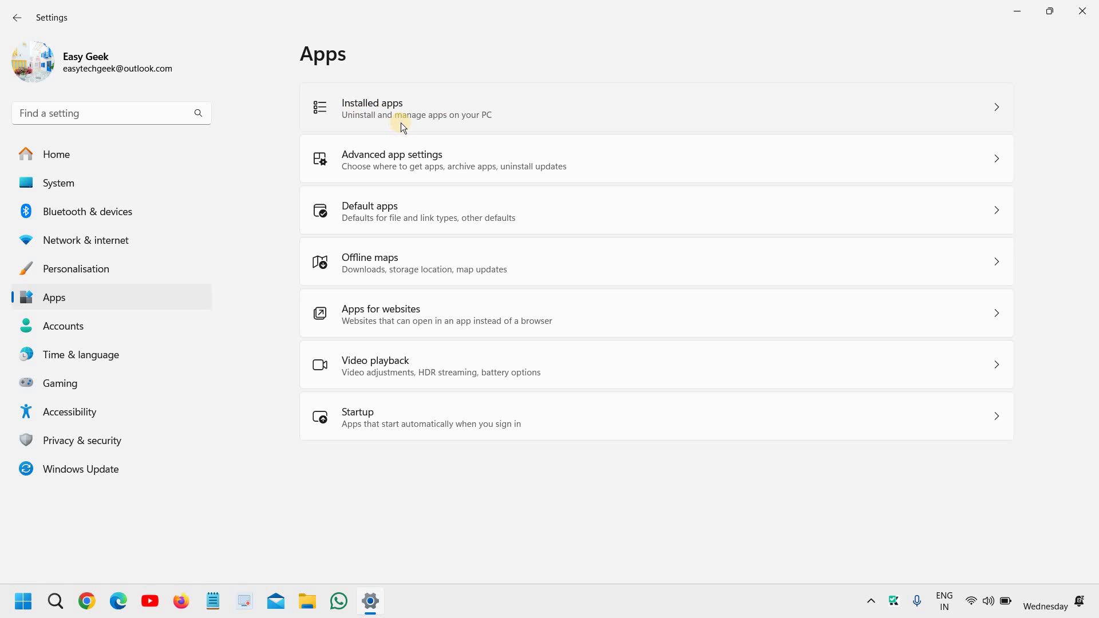
# Show the Installed apps list, 79 apps sorted largest first.
pyautogui.click(468, 120)
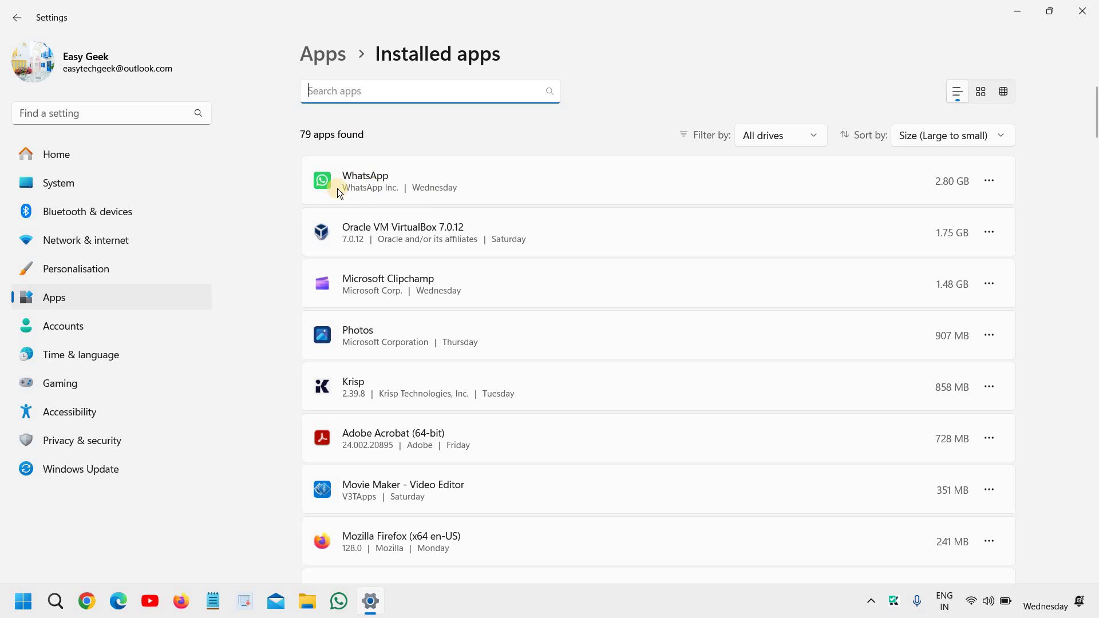
pyautogui.click(996, 180)
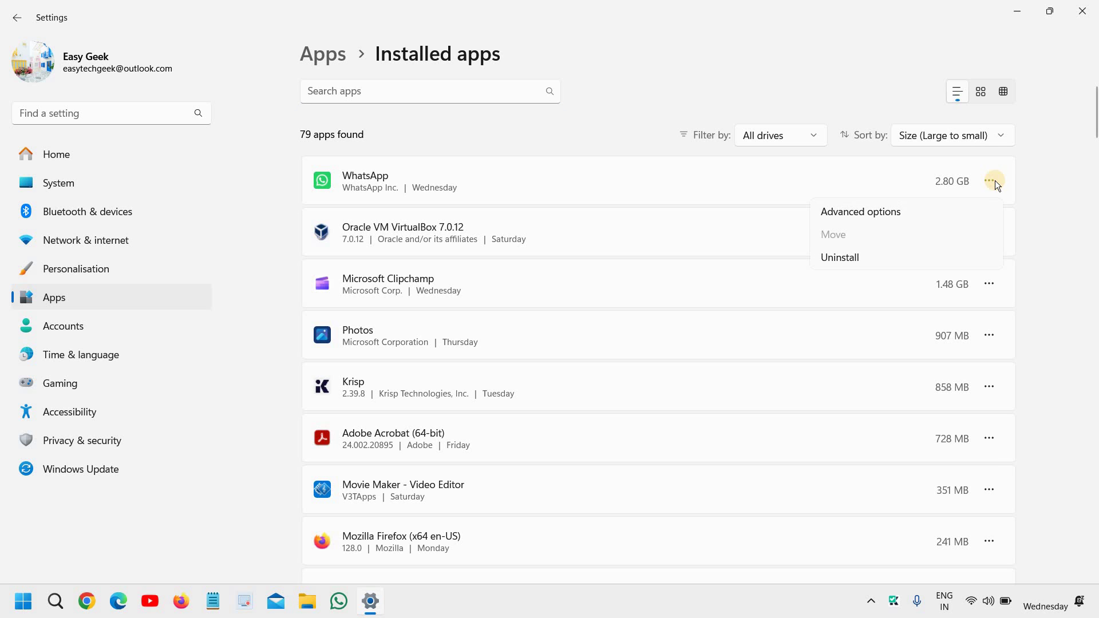
pyautogui.click(890, 213)
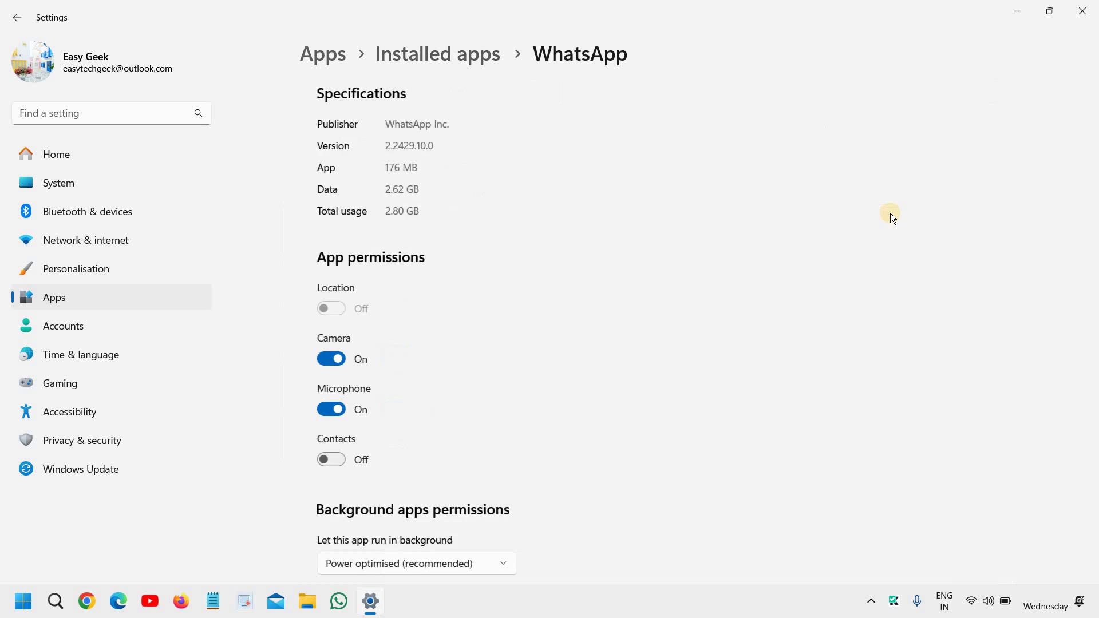
pyautogui.scroll(-3, 594, 317)
pyautogui.scroll(-3, 594, 317)
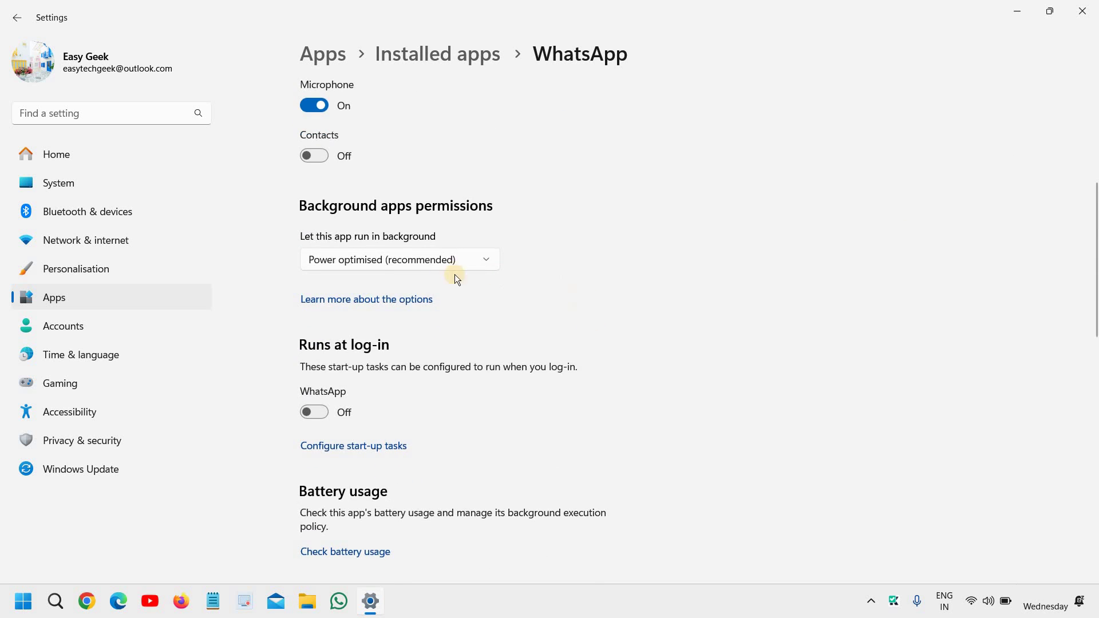
pyautogui.click(425, 265)
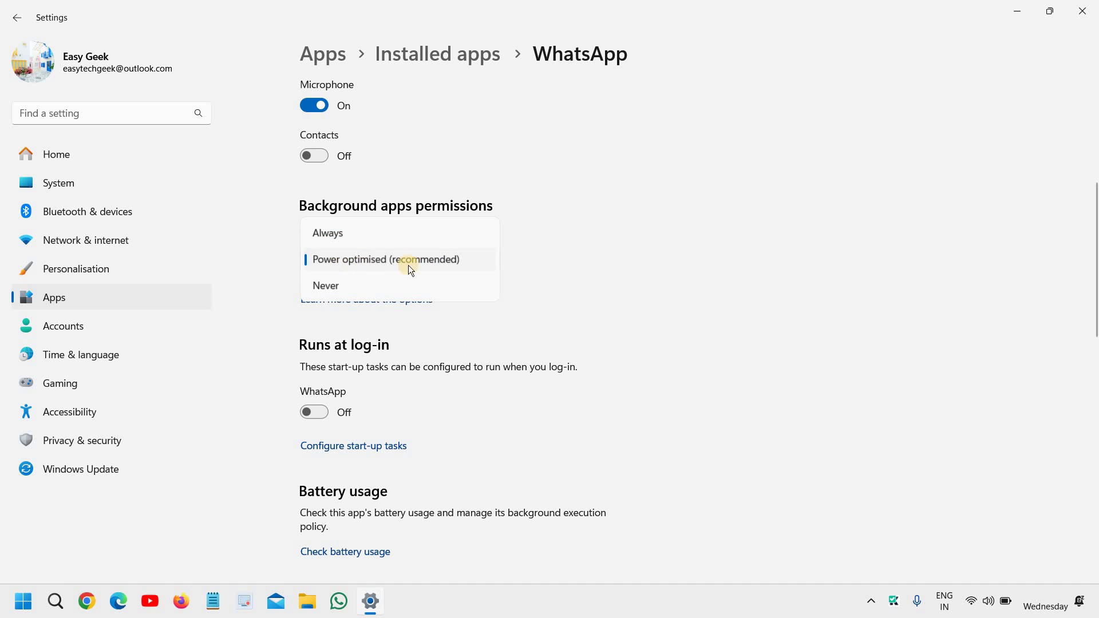
pyautogui.click(402, 282)
pyautogui.click(423, 259)
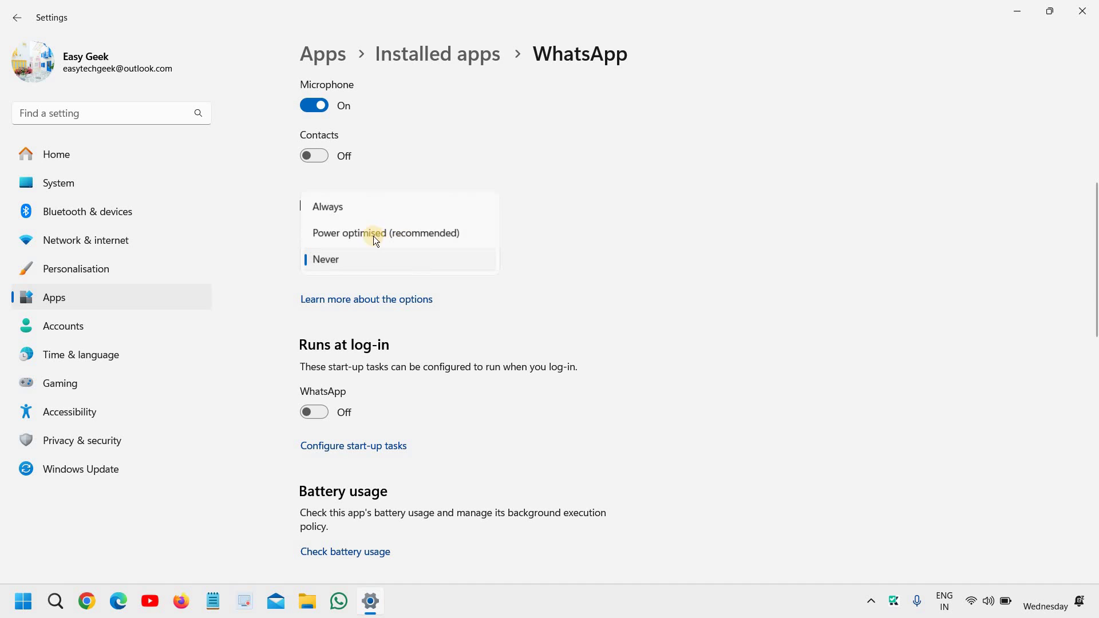
pyautogui.click(362, 234)
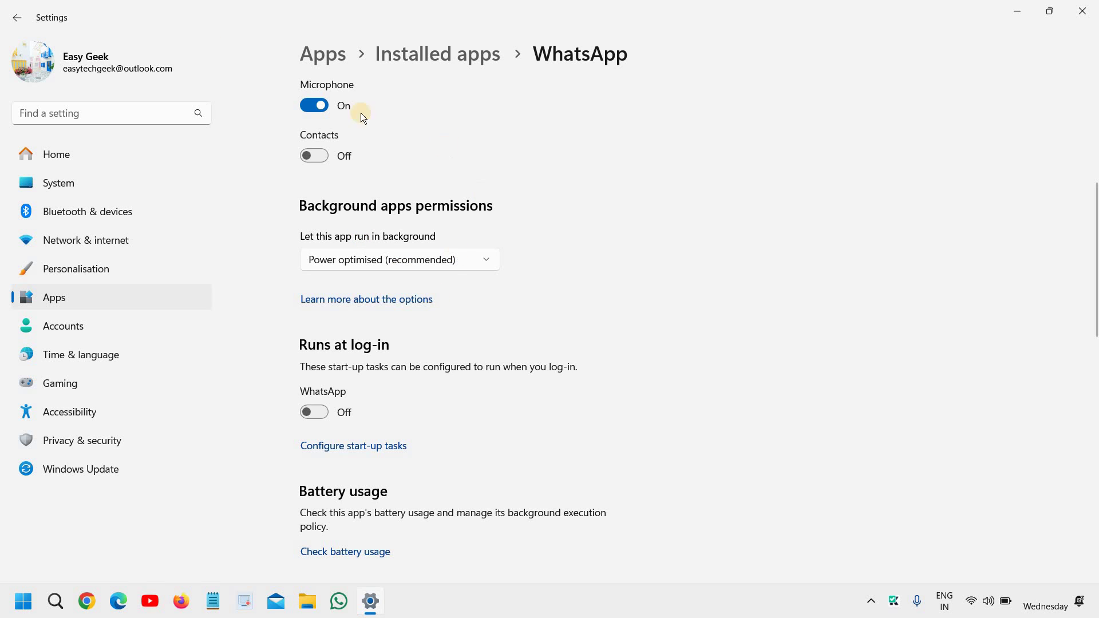
pyautogui.click(19, 19)
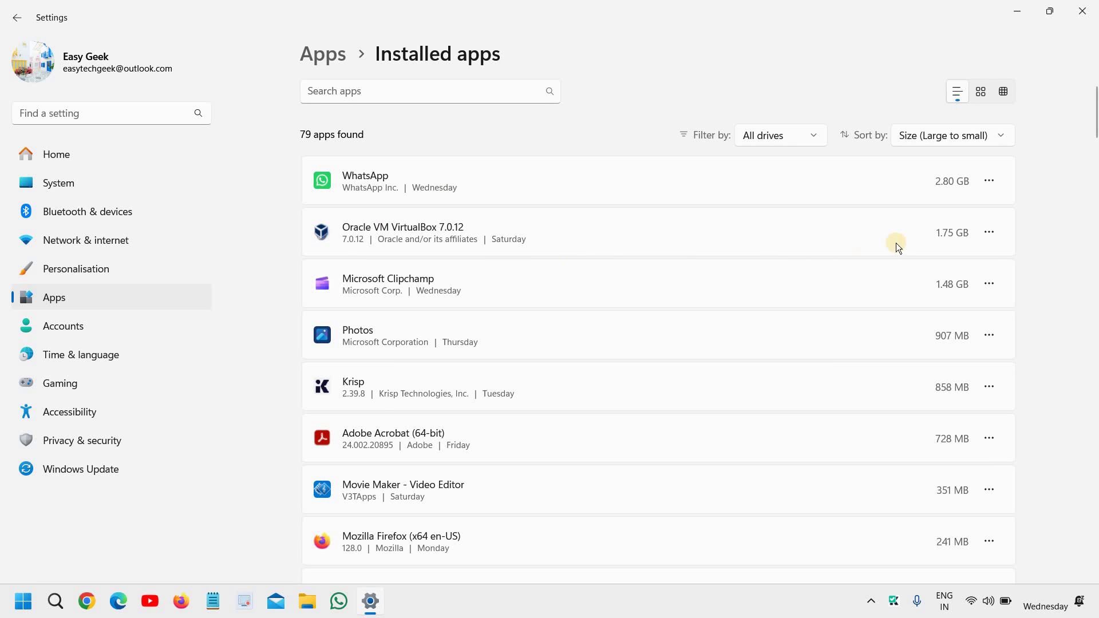
# Bring up the more-options menu for Microsoft Clipchamp in the Installed apps list.
pyautogui.click(987, 232)
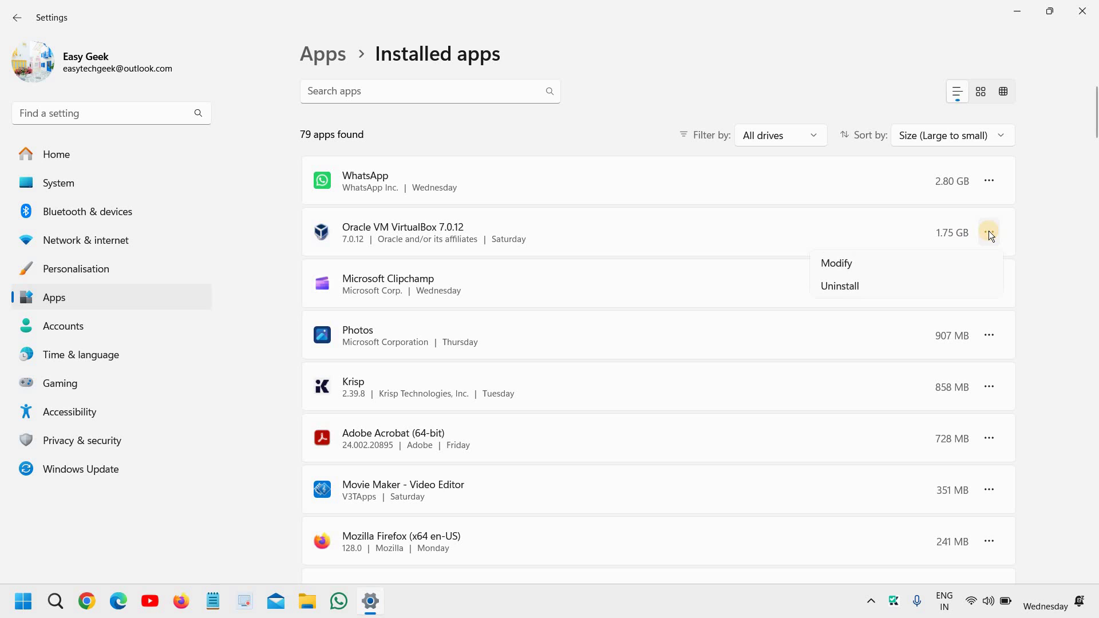
pyautogui.click(864, 259)
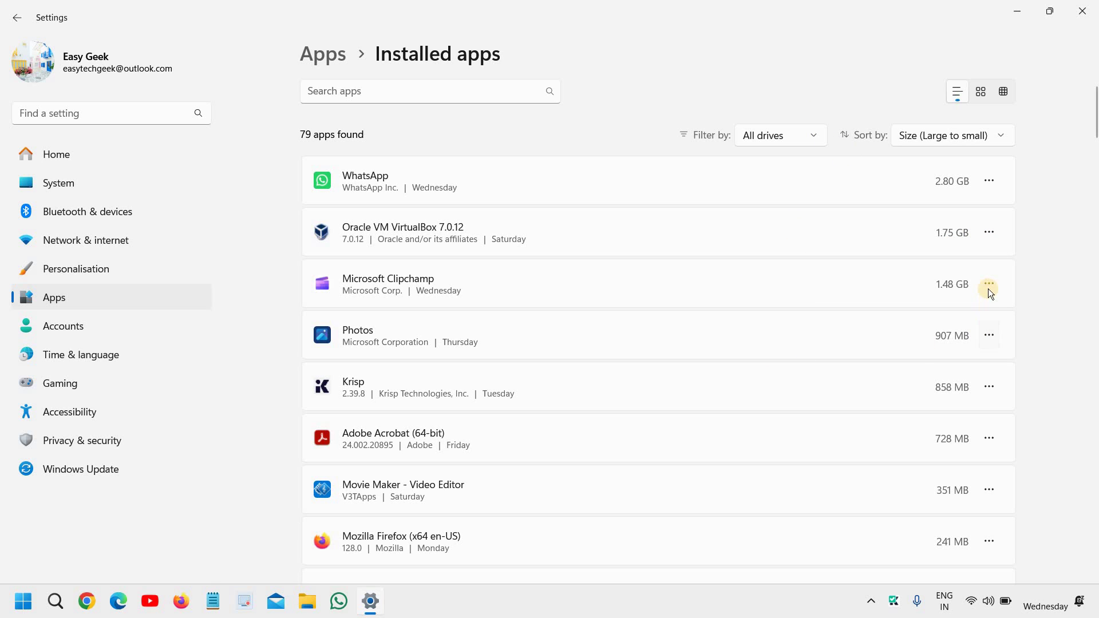
pyautogui.click(990, 285)
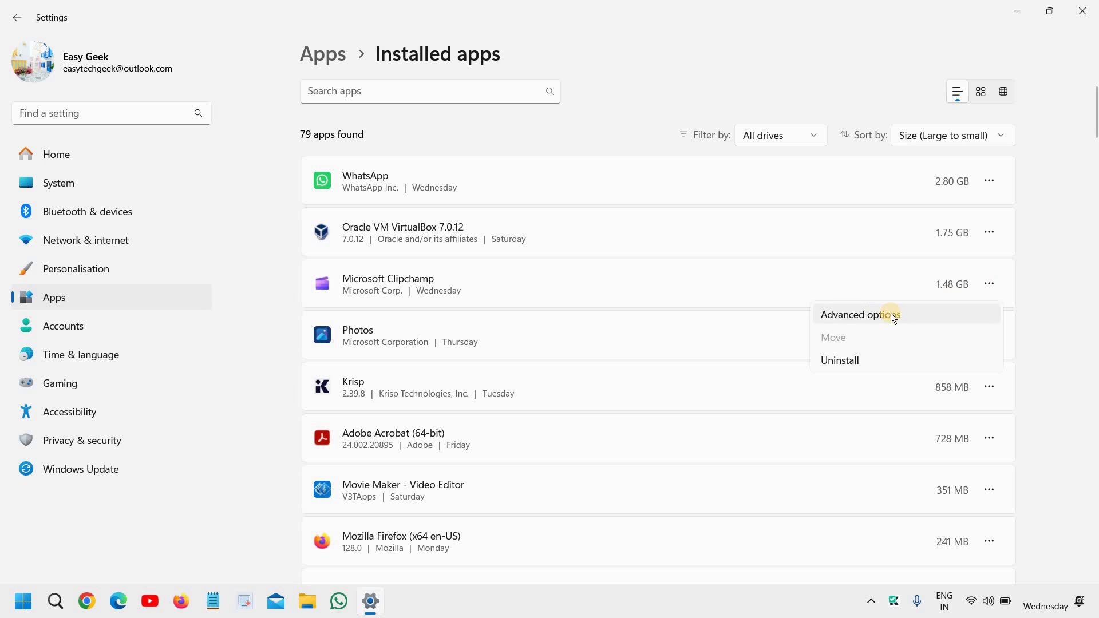
pyautogui.click(560, 134)
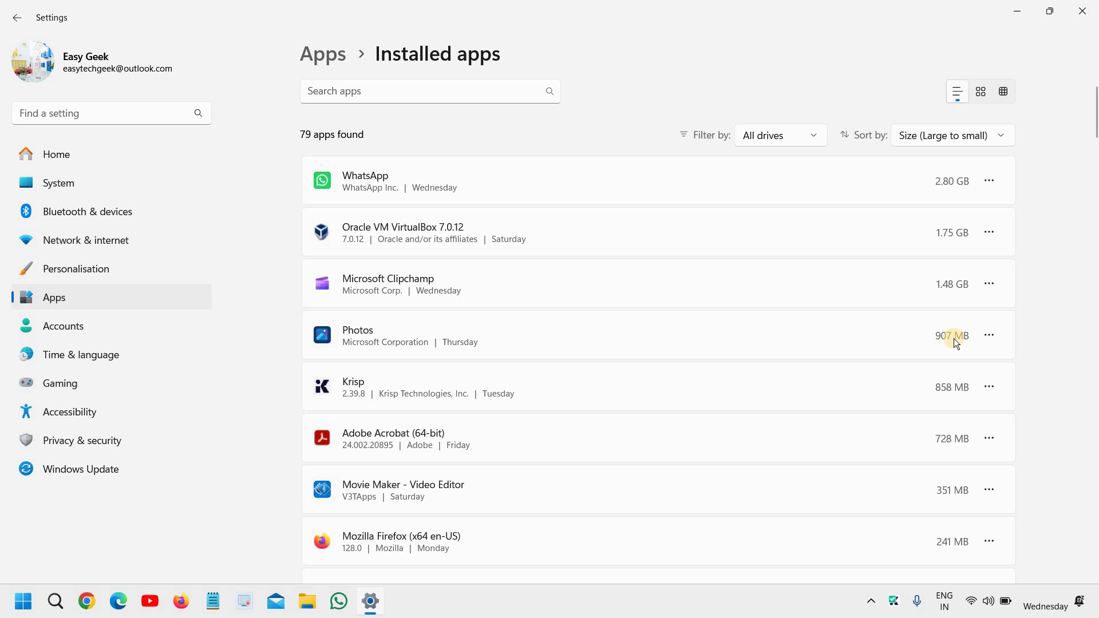
pyautogui.click(988, 283)
# Set Clipchamp's background app permission to Never in Advanced options, then return to Installed apps.
pyautogui.click(905, 315)
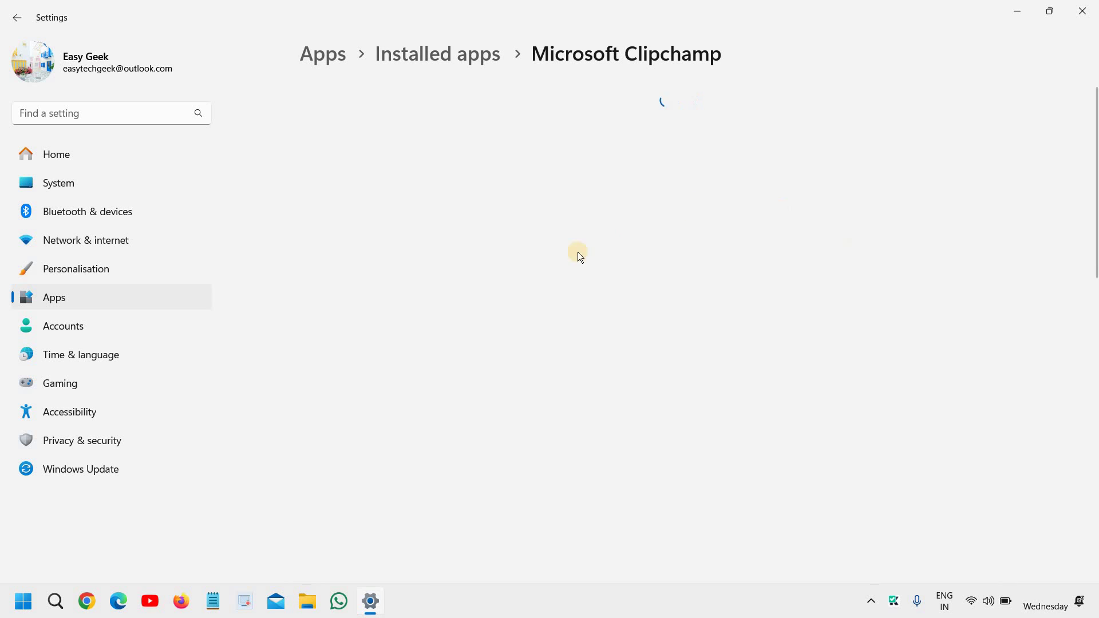
pyautogui.scroll(-3, 456, 292)
pyautogui.click(454, 262)
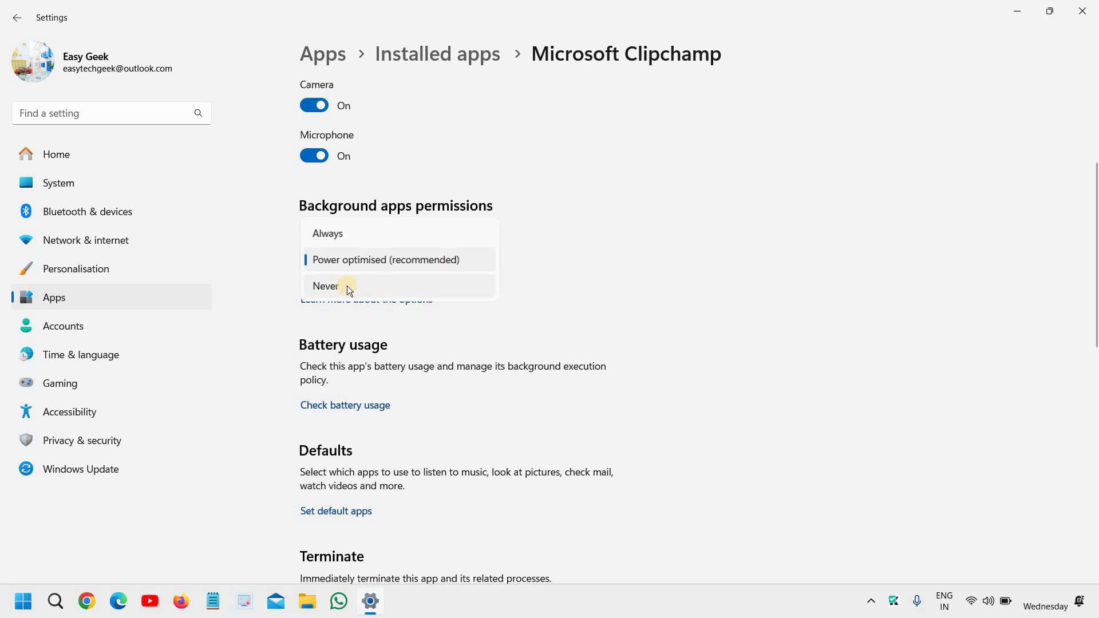
pyautogui.click(346, 286)
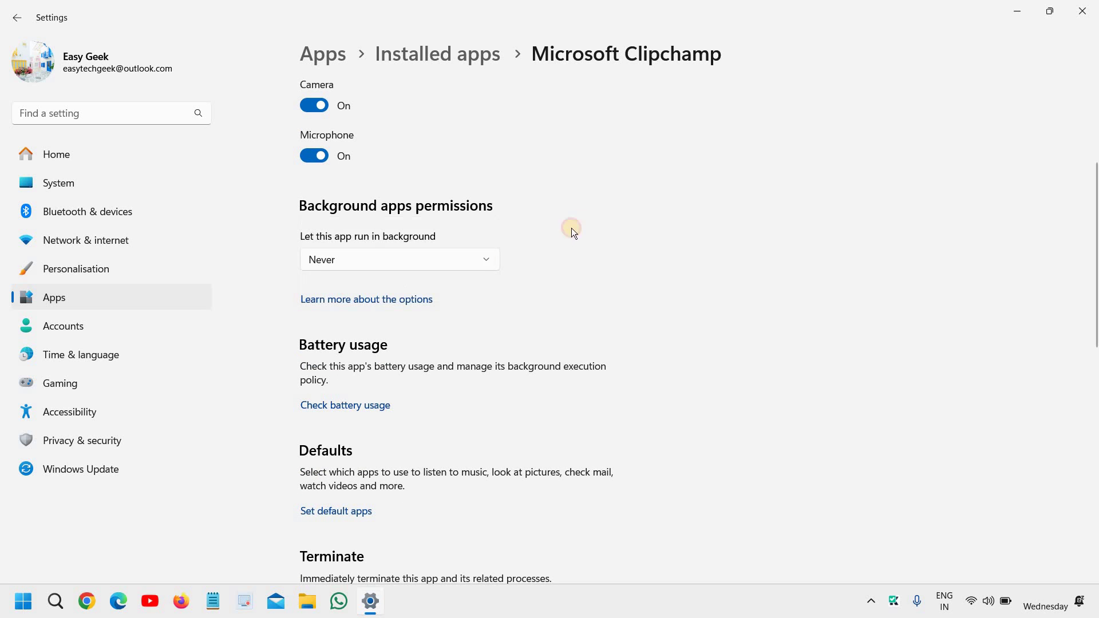
pyautogui.click(17, 18)
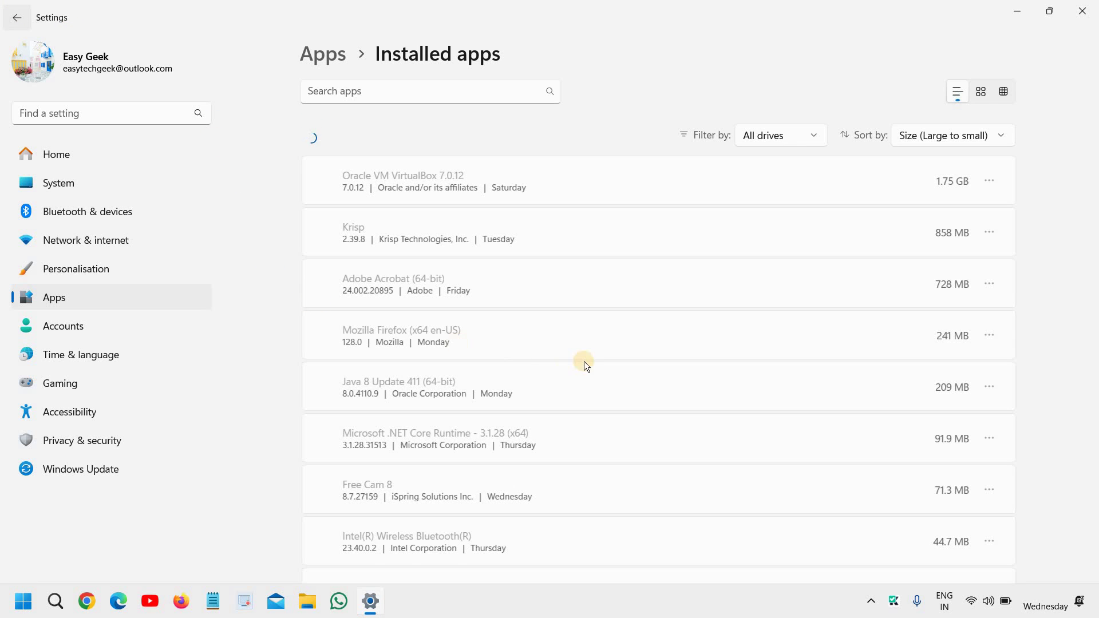
# Open Advanced options for Movie Maker - Video Editor.
pyautogui.scroll(-2, 584, 362)
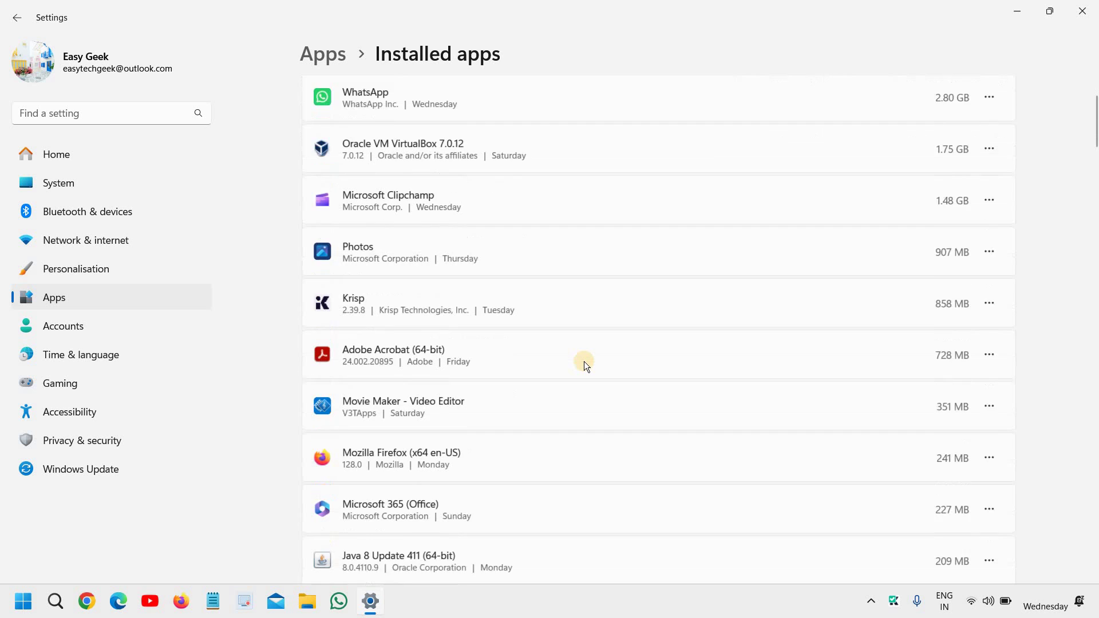
pyautogui.scroll(-2, 585, 362)
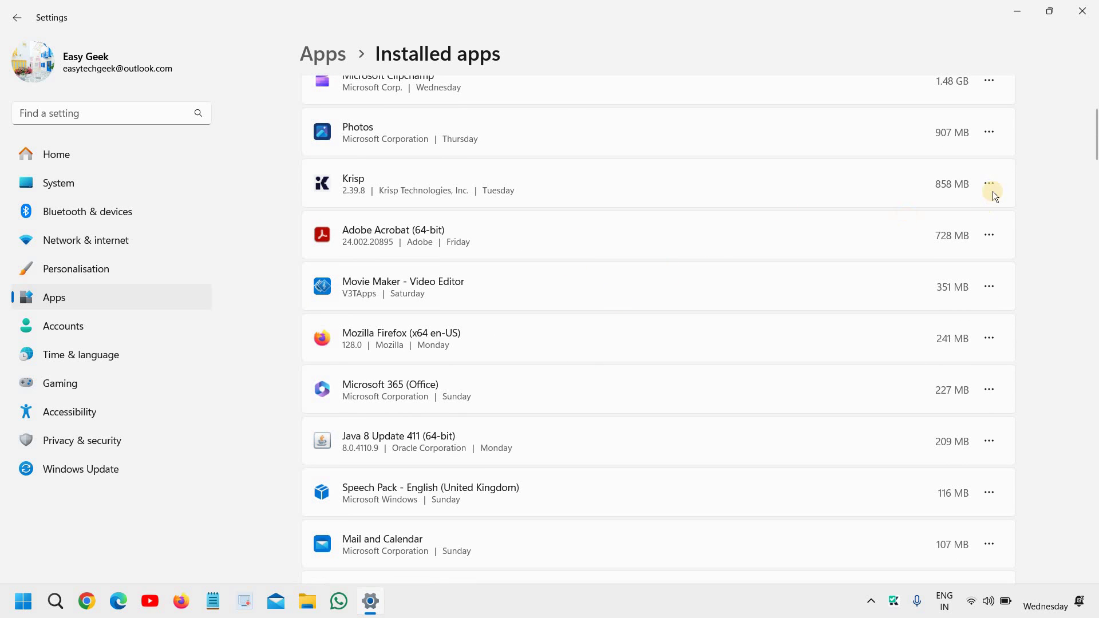
pyautogui.click(992, 236)
pyautogui.click(990, 282)
pyautogui.click(991, 288)
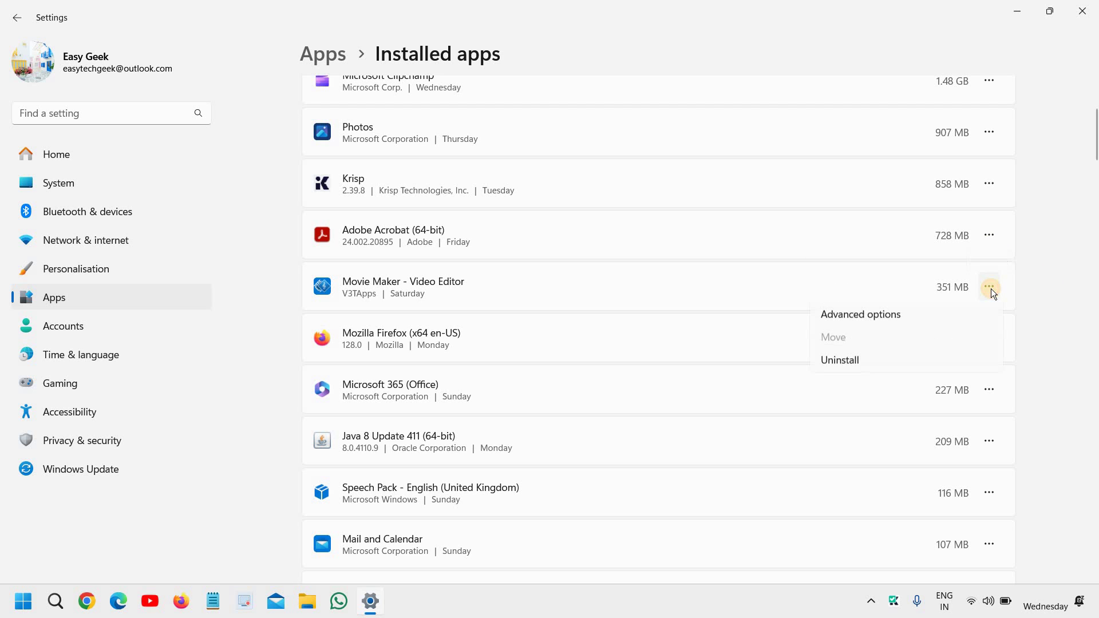
pyautogui.click(883, 319)
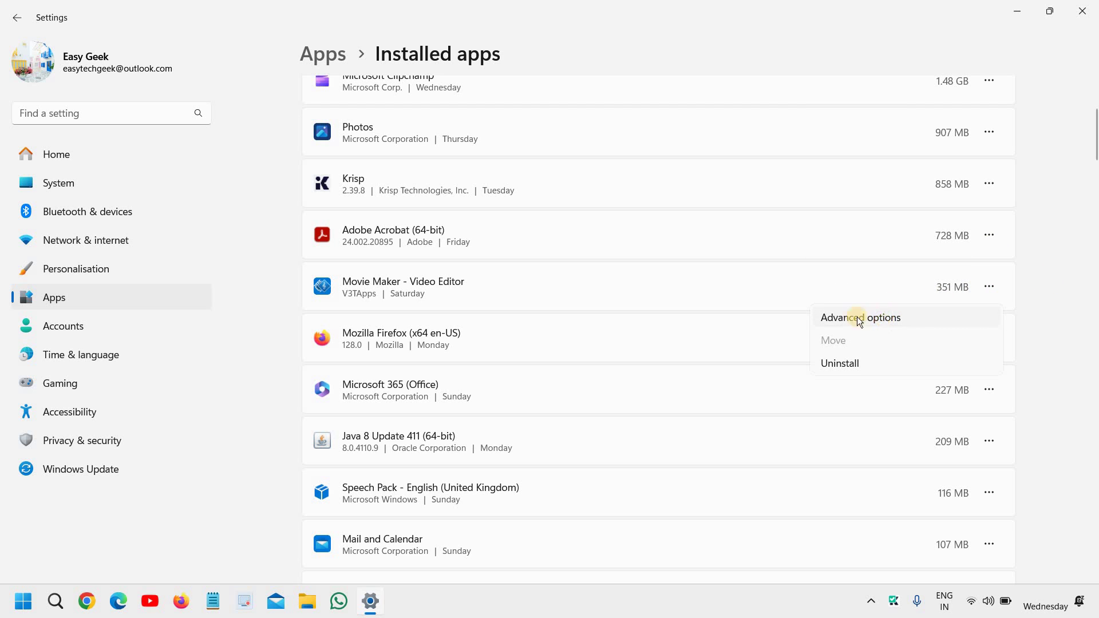
# Change Movie Maker's background running from Always to Never, then return to Installed apps.
pyautogui.scroll(-1, 451, 378)
pyautogui.scroll(-5, 436, 372)
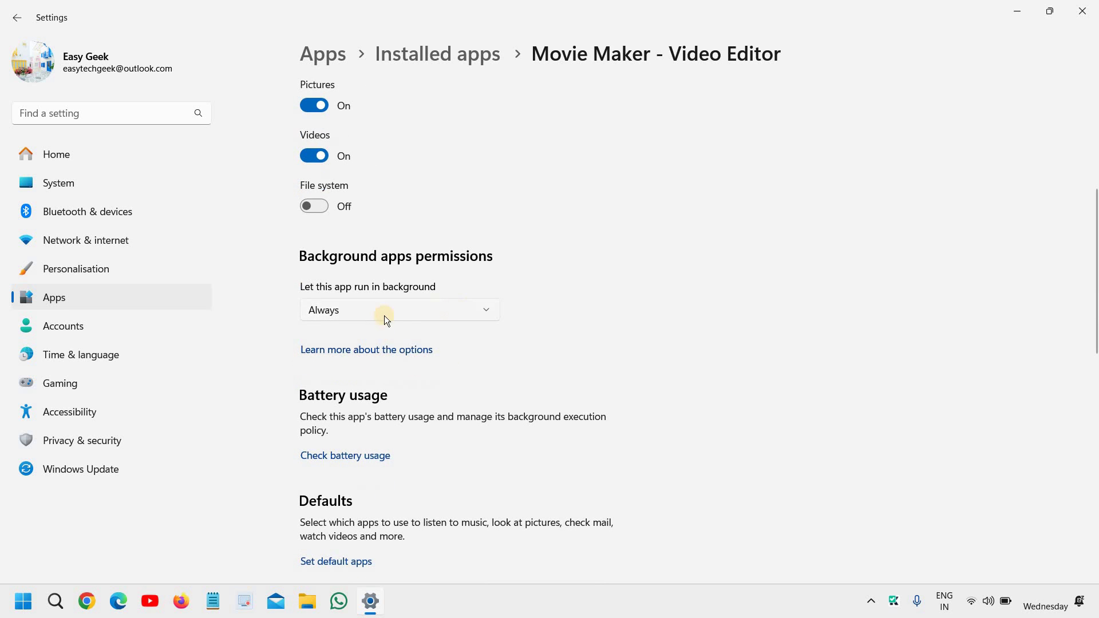
pyautogui.click(411, 317)
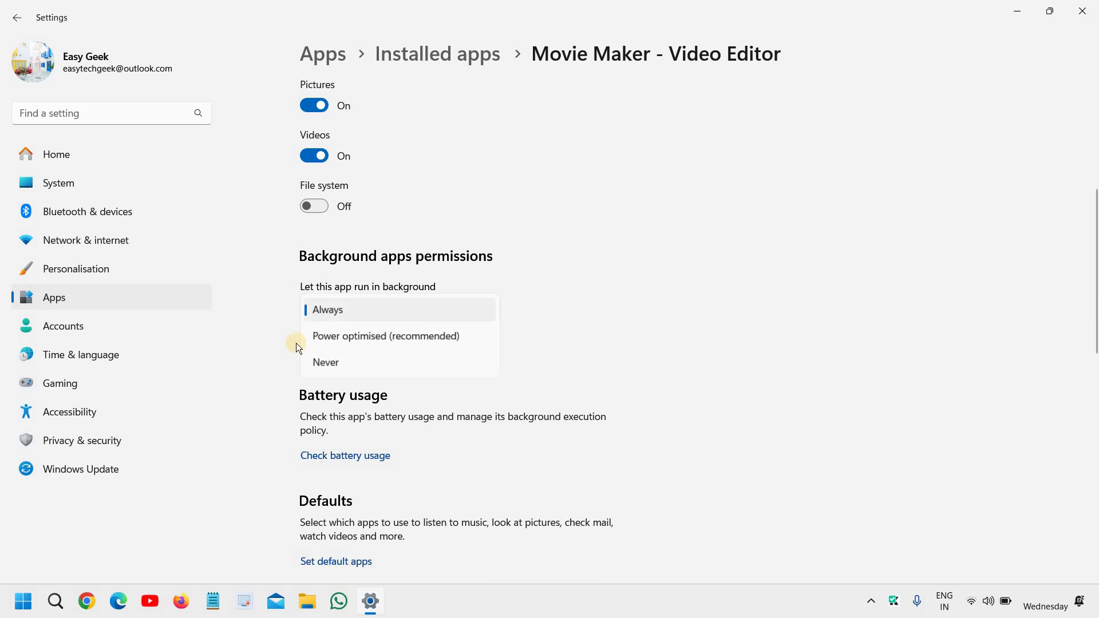
pyautogui.click(425, 340)
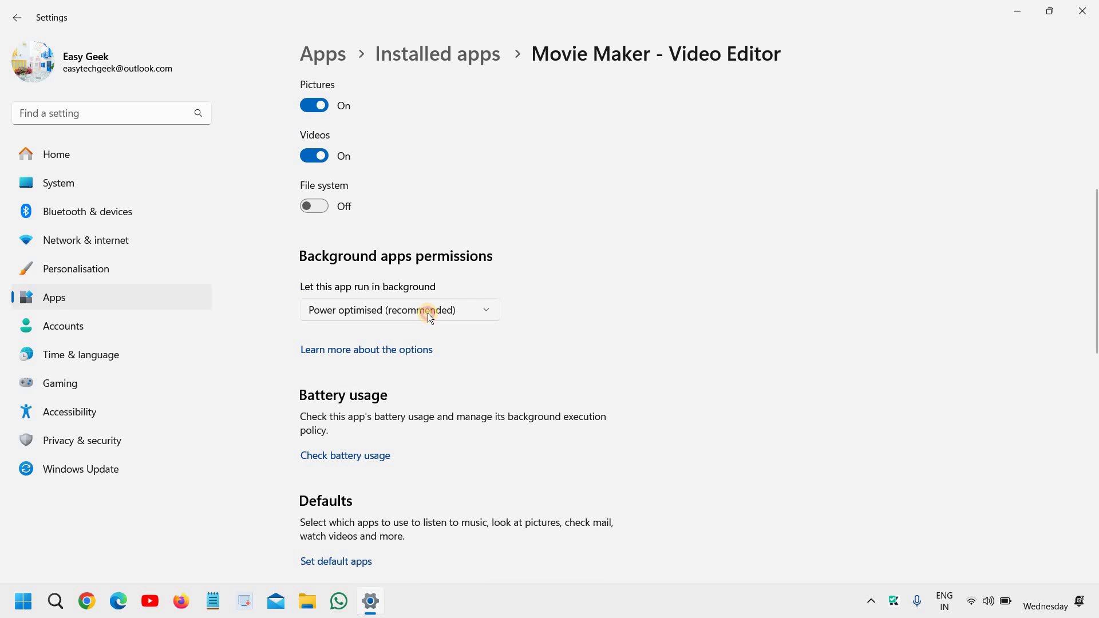
pyautogui.click(428, 314)
pyautogui.click(346, 340)
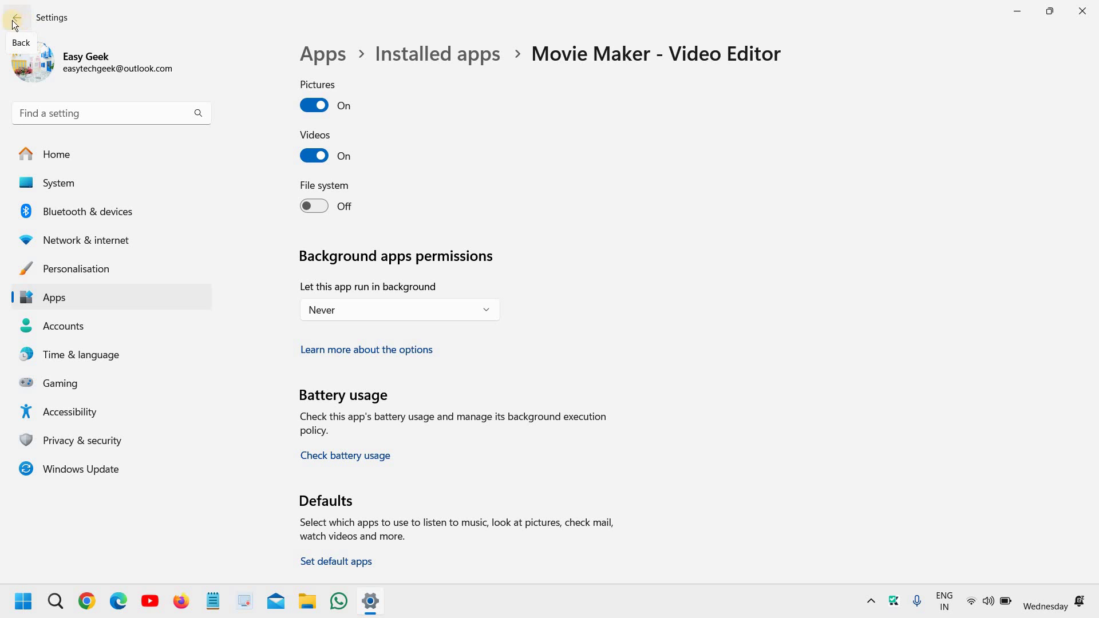
pyautogui.click(18, 23)
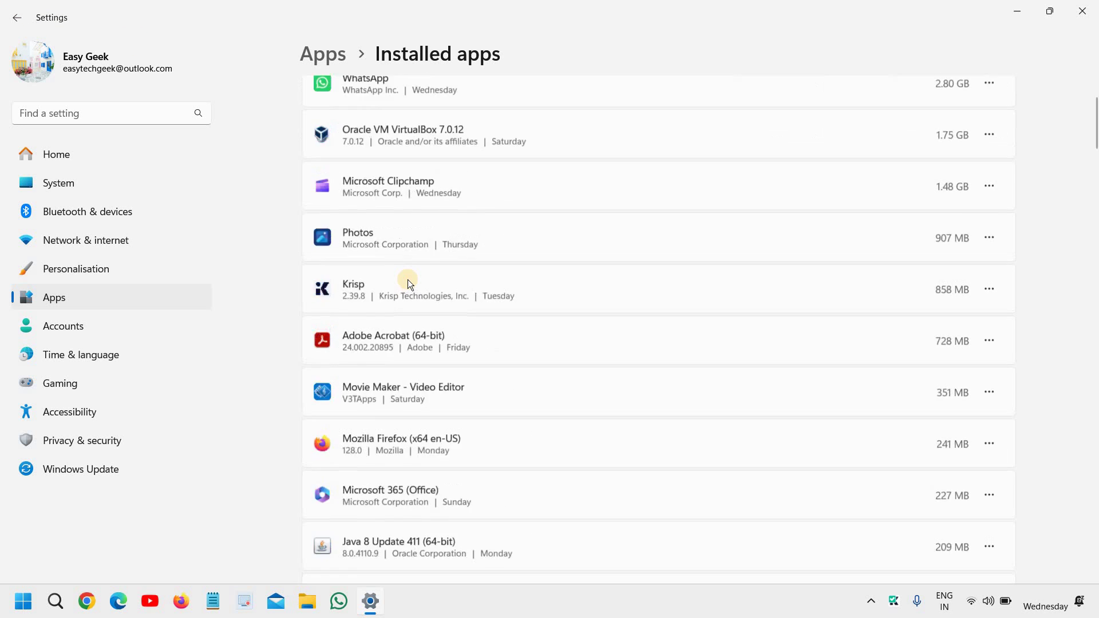
# Confirm in Advanced options that Mail and Calendar's background permission is Never, then return to Installed apps.
pyautogui.scroll(-2, 408, 281)
pyautogui.scroll(-3, 408, 281)
pyautogui.scroll(-2, 409, 283)
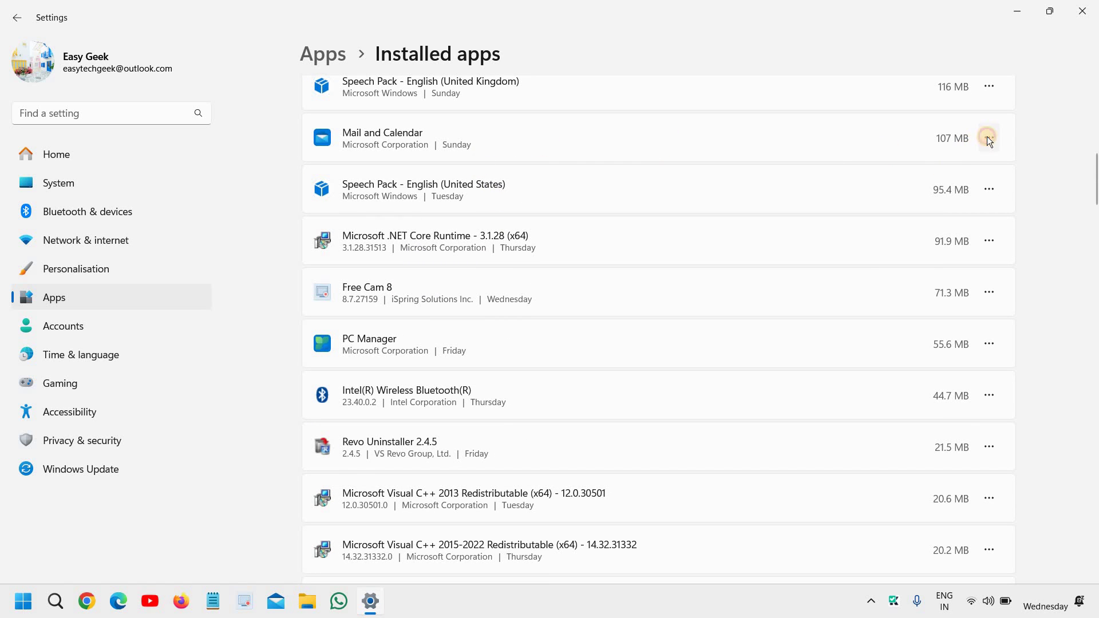
pyautogui.click(987, 137)
pyautogui.click(860, 168)
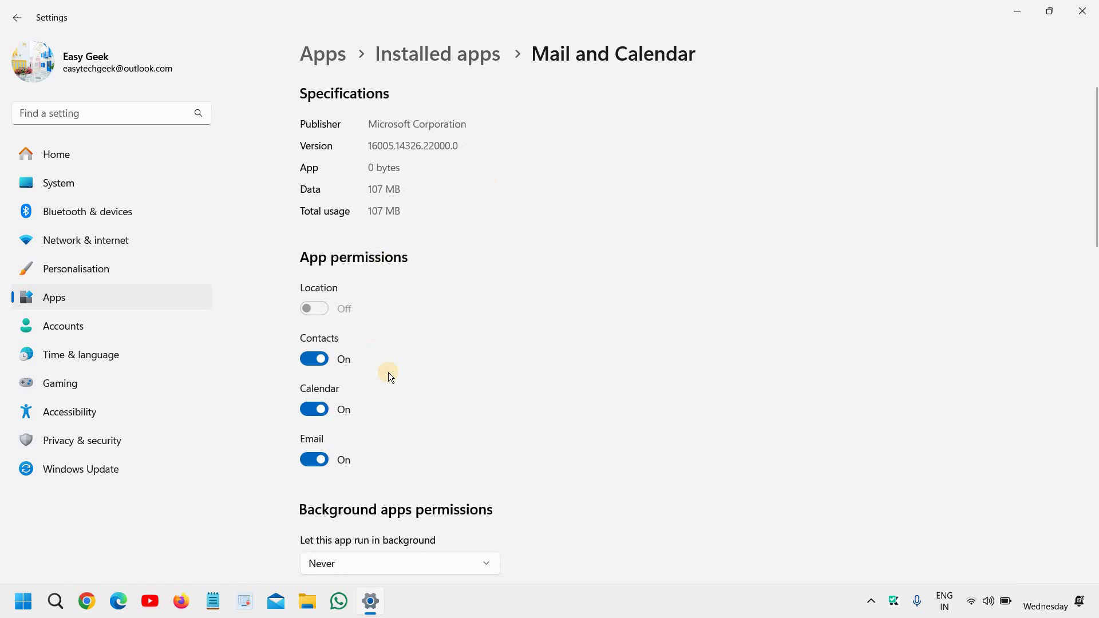
pyautogui.scroll(-1, 389, 373)
pyautogui.scroll(-4, 389, 373)
pyautogui.click(391, 261)
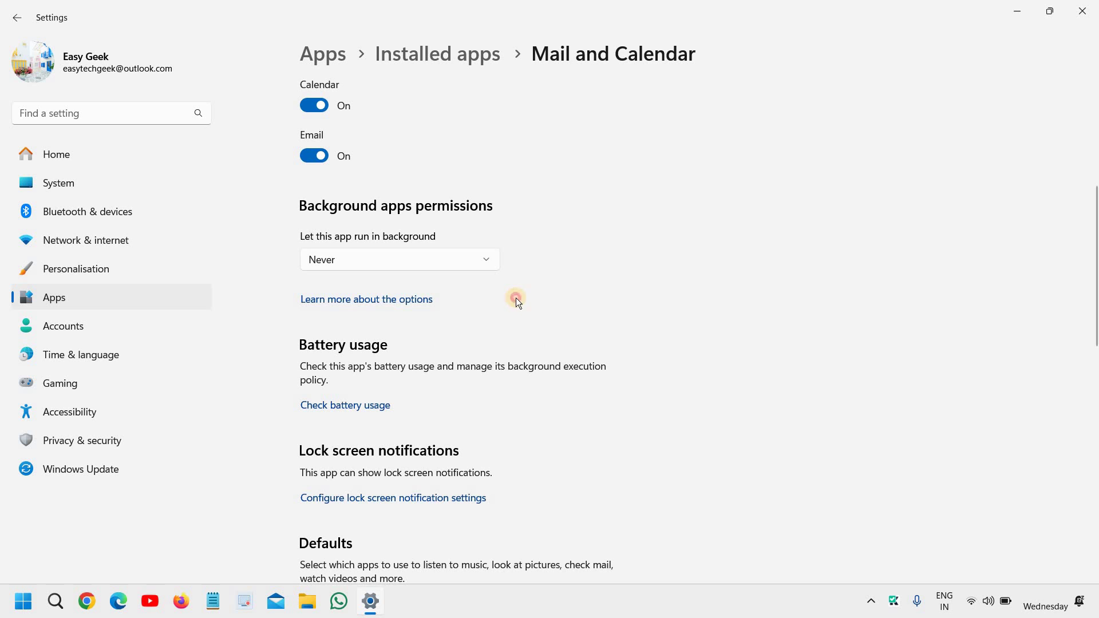
pyautogui.click(17, 18)
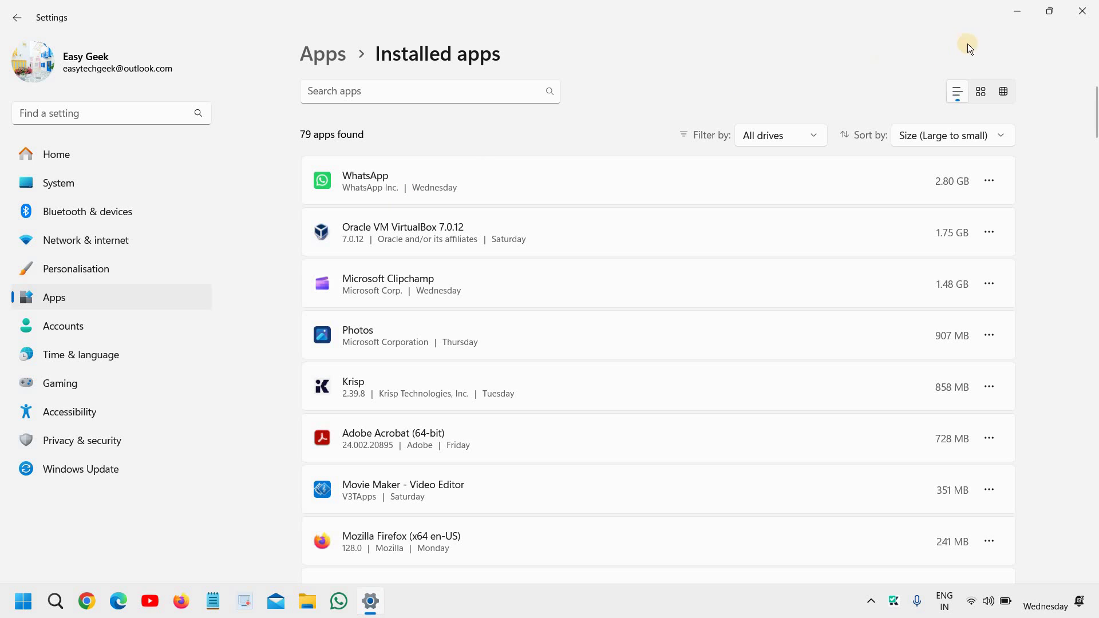
# Minimize the Settings window to show the desktop.
pyautogui.click(1012, 7)
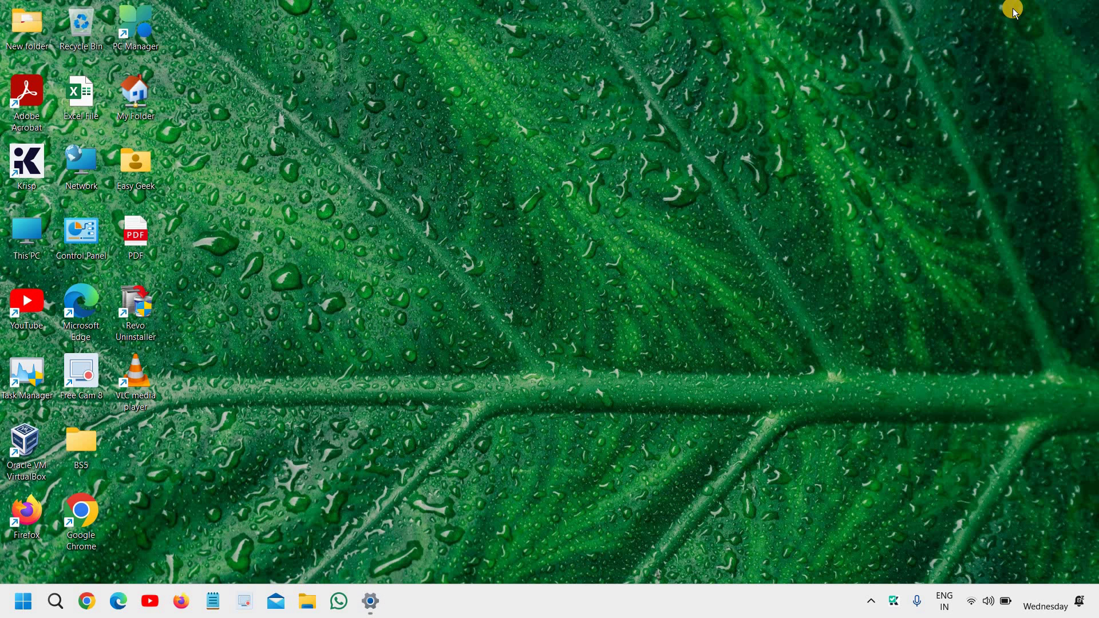